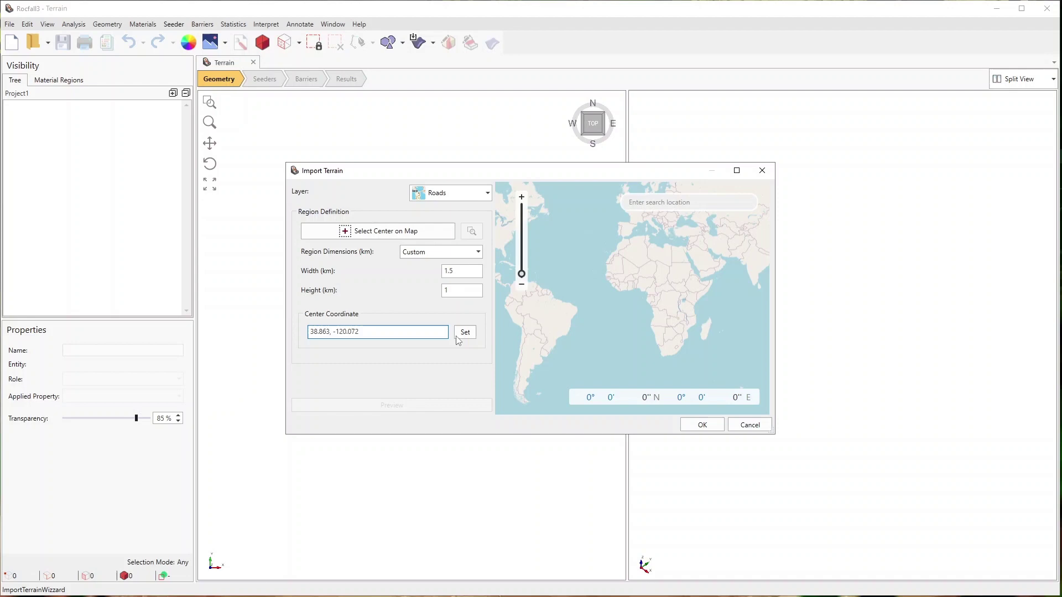
# Centre the 1.5 by 1 km terrain import on 38.863, -120.072.
pyautogui.click(464, 332)
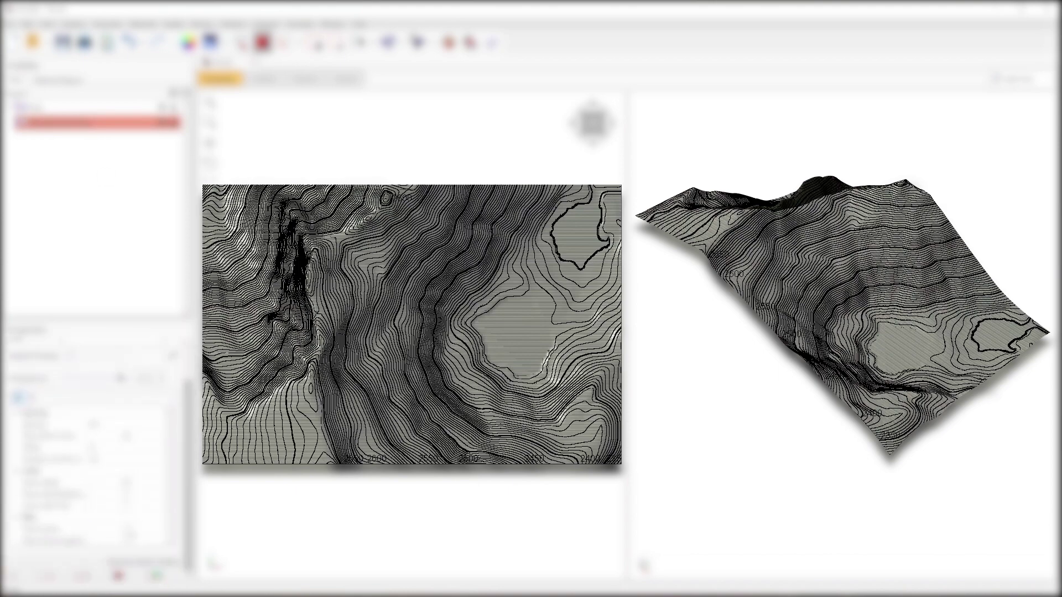
# Turn on Show Colors so the contour lines are coloured by elevation.
pyautogui.click(126, 529)
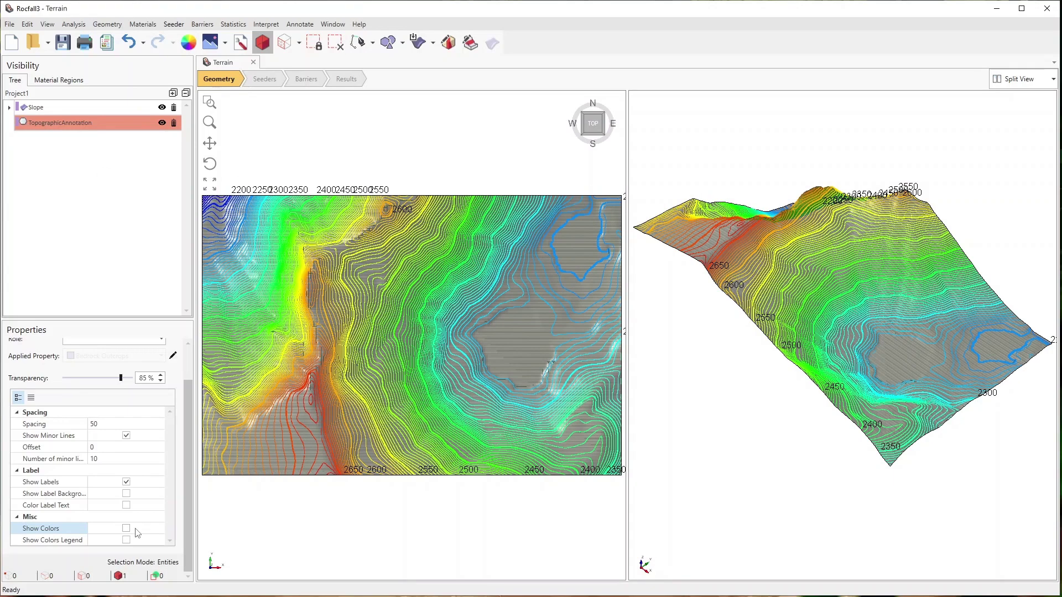
pyautogui.click(135, 532)
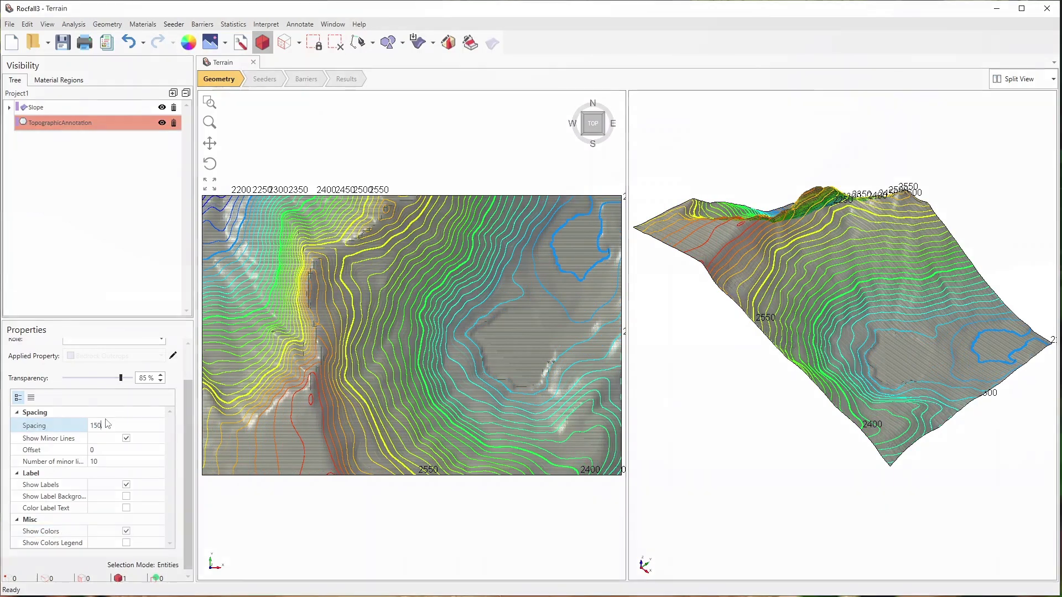